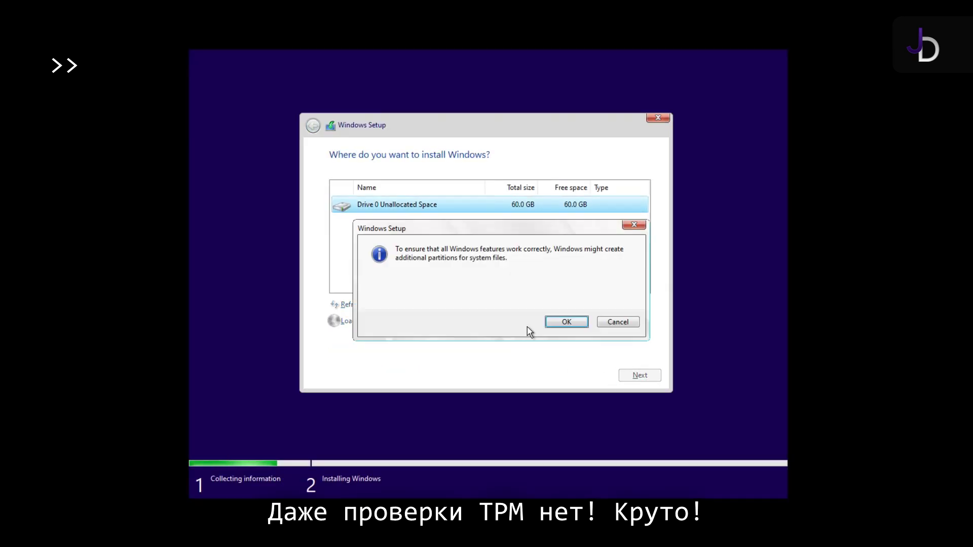
# Step: Confirm creating a partition from the unallocated 60 GB drive and continue installing Windows on it
pyautogui.click(558, 323)
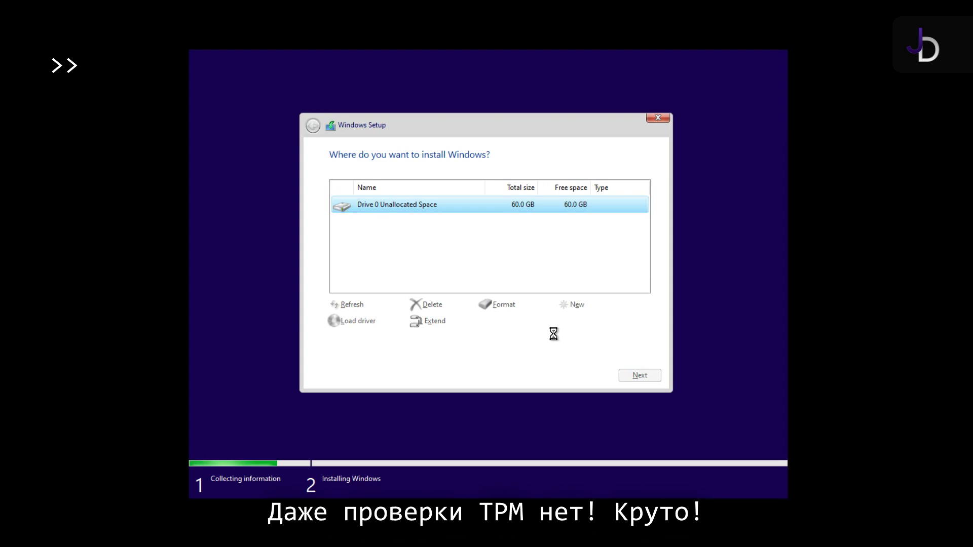
pyautogui.click(641, 375)
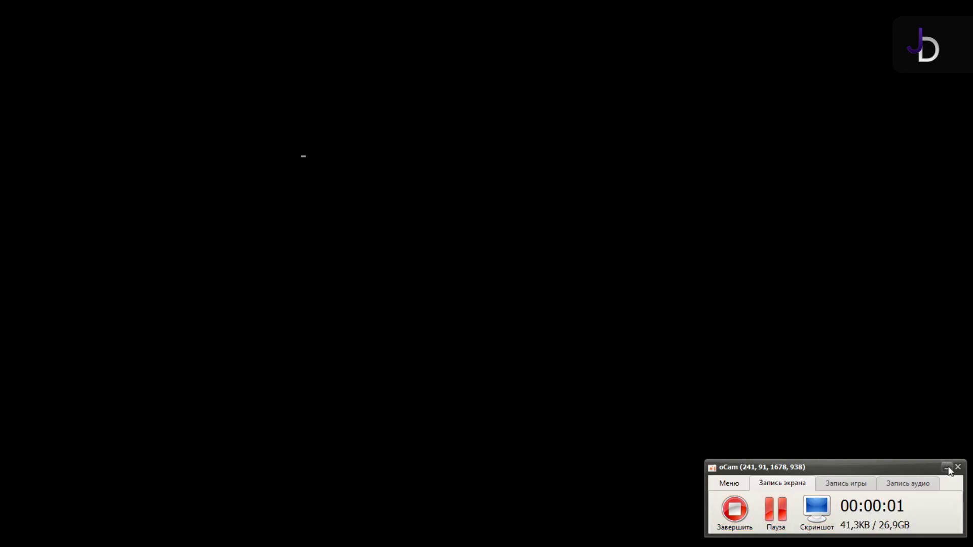
pyautogui.click(798, 437)
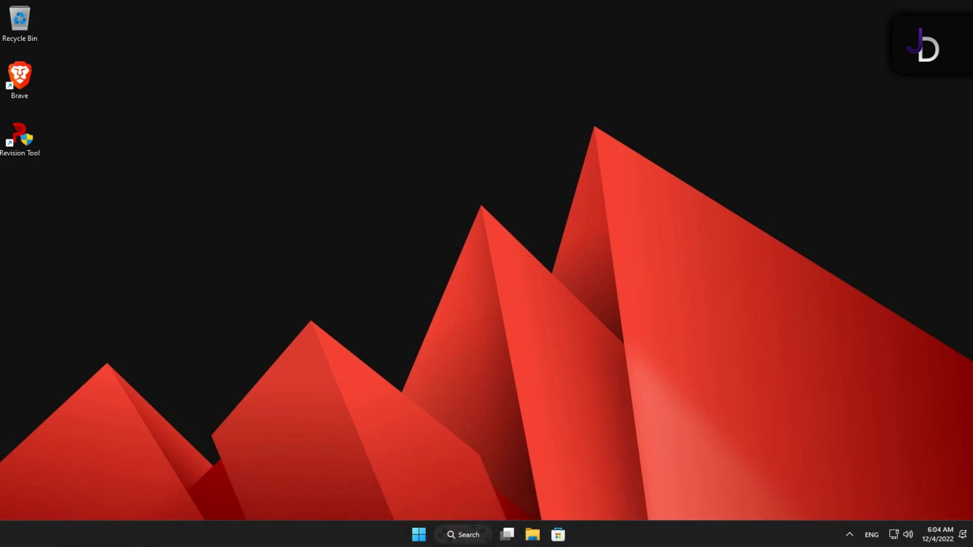
# Step: Open Task Manager, examine the CPU and memory performance graphs, and close it
pyautogui.rightClick(613, 533)
pyautogui.click(646, 491)
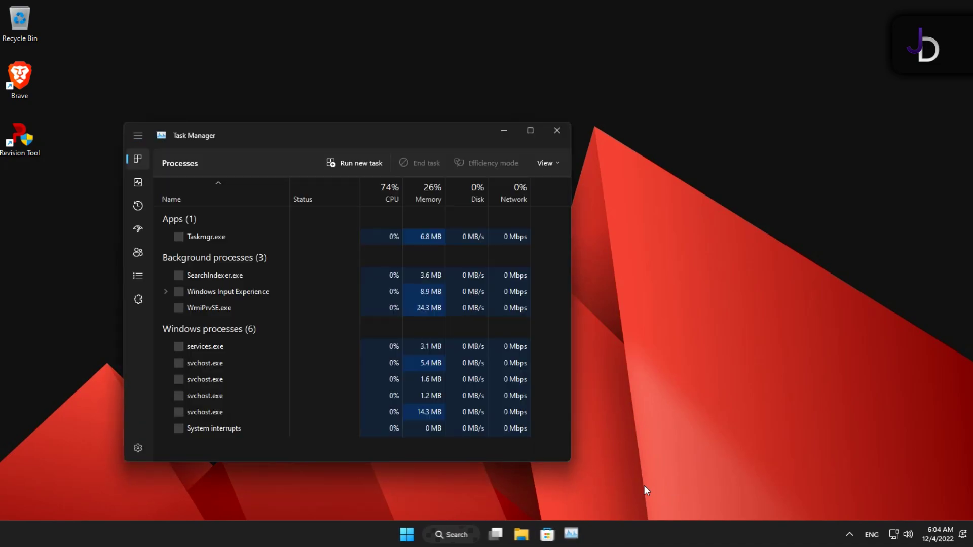
pyautogui.moveTo(224, 133); pyautogui.dragTo(359, 66)
pyautogui.click(269, 118)
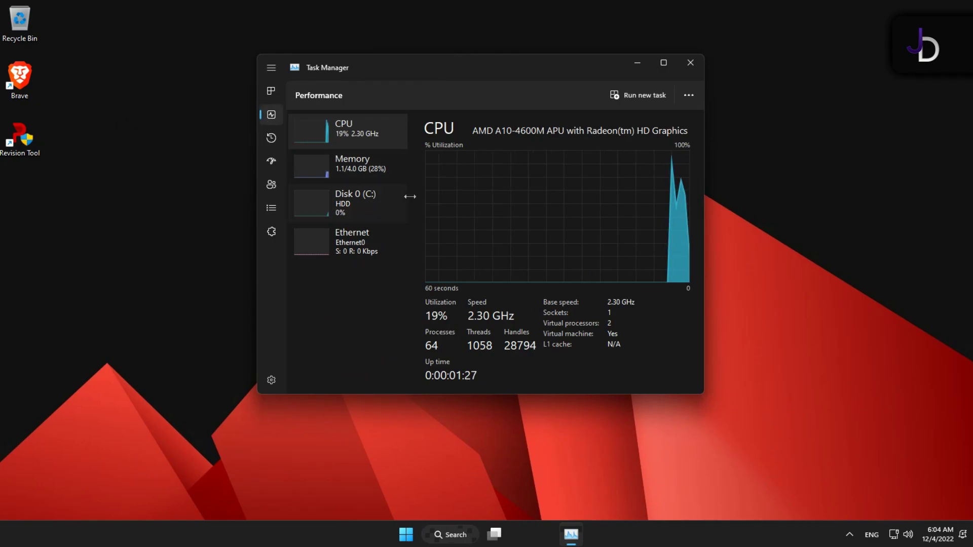
pyautogui.click(392, 177)
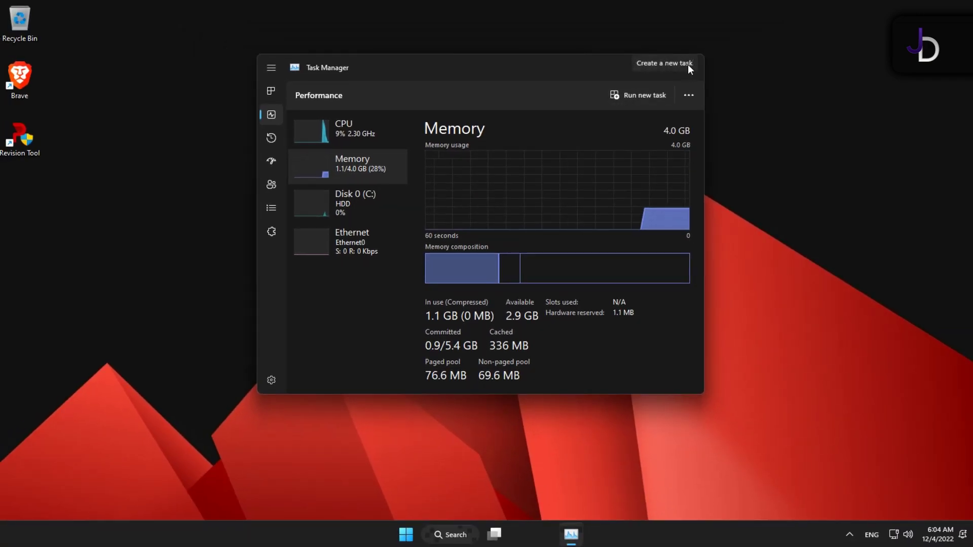
pyautogui.click(693, 62)
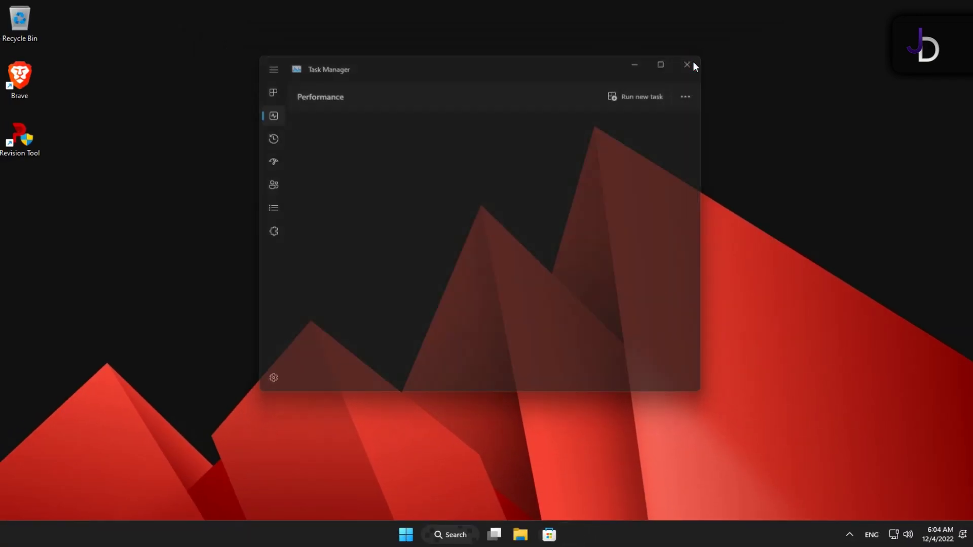
# Step: Open Settings from the desktop, examine the Windows specifications on the system's About page, and close it
pyautogui.moveTo(545, 196); pyautogui.dragTo(250, 299)
pyautogui.rightClick(229, 196)
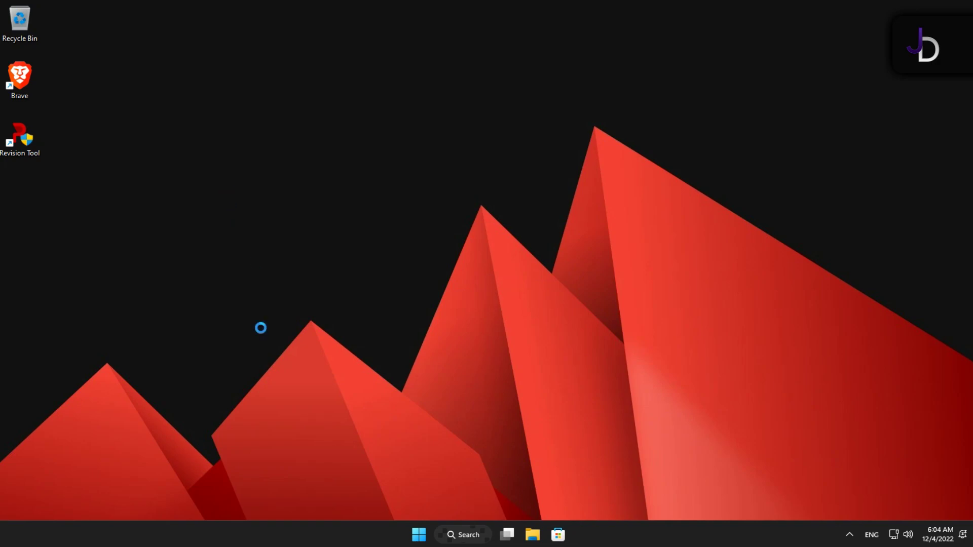
pyautogui.click(276, 293)
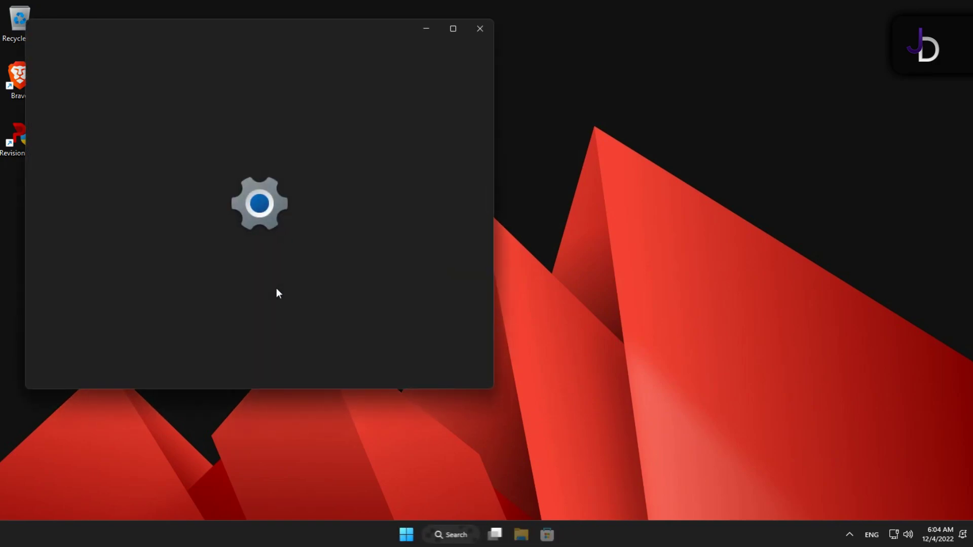
pyautogui.moveTo(96, 22); pyautogui.dragTo(399, 60)
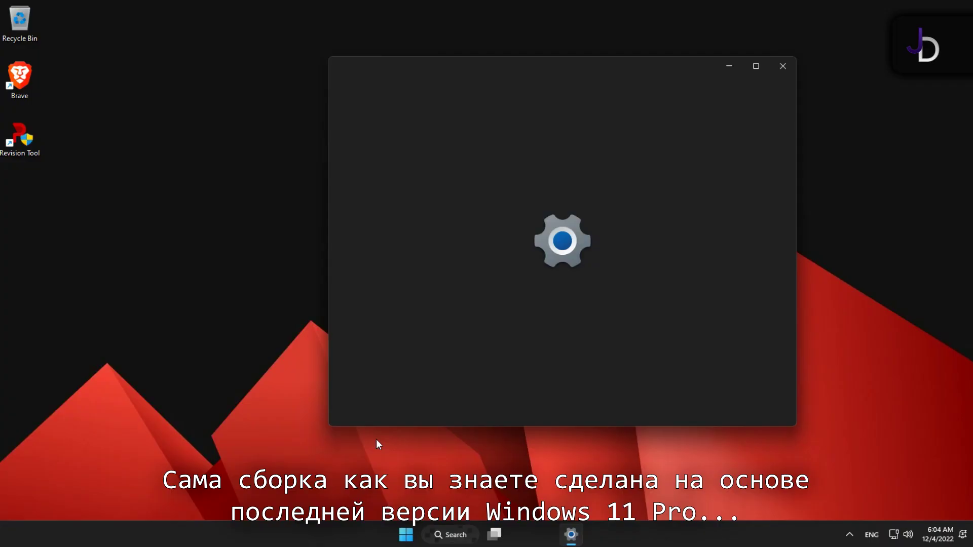
pyautogui.click(427, 190)
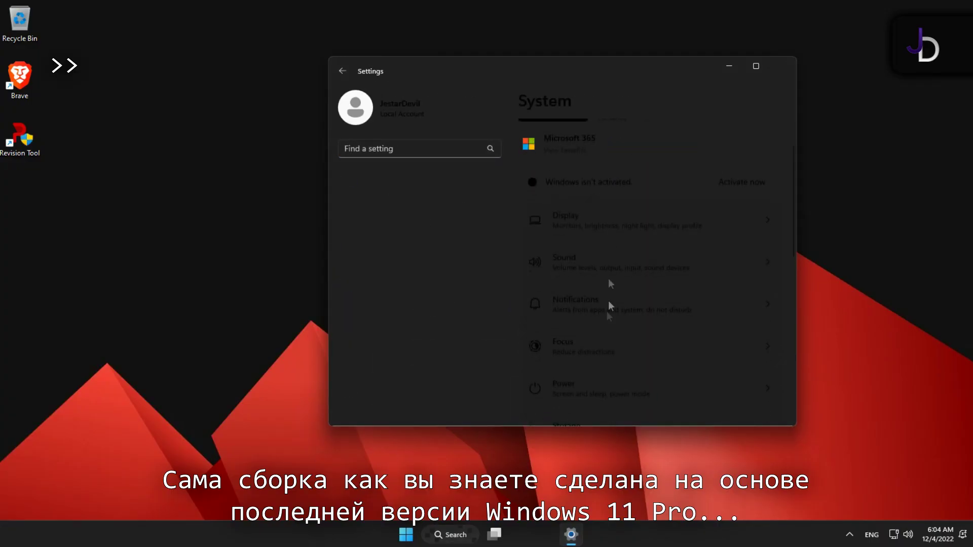
pyautogui.scroll(-10, 624, 367)
pyautogui.click(618, 384)
pyautogui.scroll(-5, 619, 317)
pyautogui.tripleClick(578, 187)
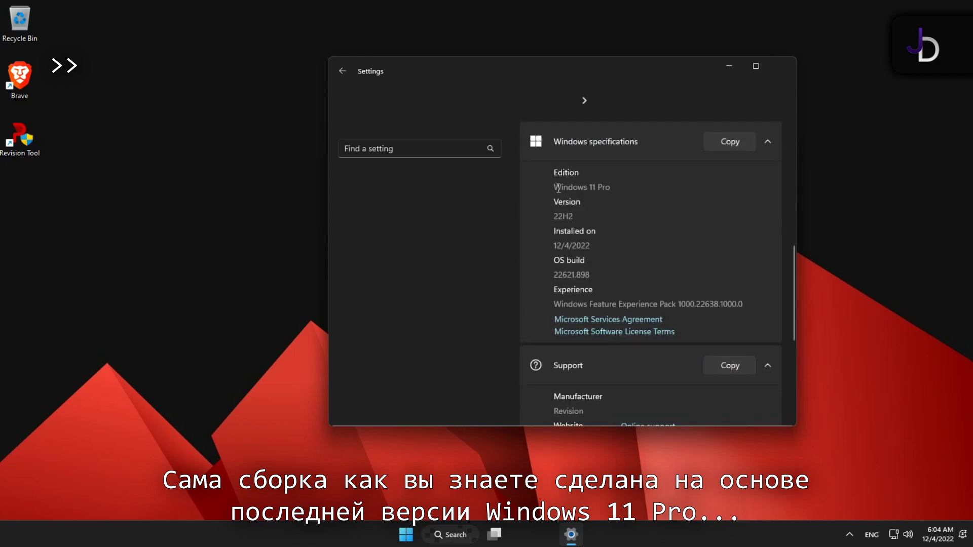
pyautogui.click(785, 71)
# Step: Run winver to check the Windows version information
pyautogui.press('super+r')
pyautogui.write('winver')
pyautogui.press('Return')
pyautogui.click(263, 254)
# Step: Open Notepad, switch the input language to Russian and write "Оно смотрит"
pyautogui.press('super')
pyautogui.click(553, 389)
pyautogui.press('super')
pyautogui.click(458, 189)
pyautogui.hotkey('alt', 'shift')
pyautogui.write('Оно смотрит')
pyautogui.hotkey('alt', 'Tab')
pyautogui.moveTo(108, 195); pyautogui.dragTo(148, 193)
pyautogui.moveTo(188, 205)
pyautogui.mouseDown()
pyautogui.moveTo(175, 234)
pyautogui.moveTo(165, 191)
pyautogui.mouseUp()
pyautogui.moveTo(211, 199); pyautogui.dragTo(299, 180)
pyautogui.click(314, 290)
pyautogui.moveTo(332, 249); pyautogui.dragTo(335, 294)
pyautogui.hotkey('alt', 'F4')
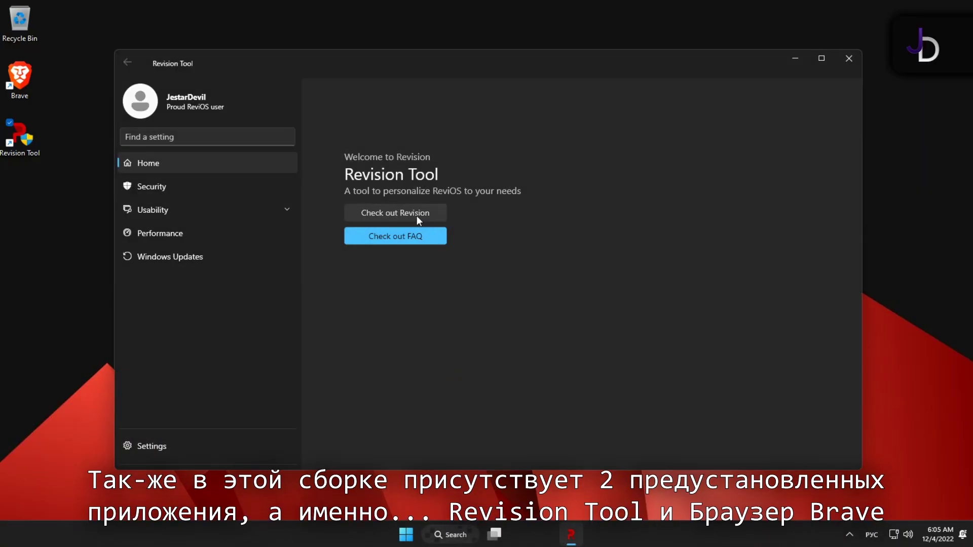
# Step: Review the Security, Usability and Windows 11 options in Revision Tool
pyautogui.click(214, 185)
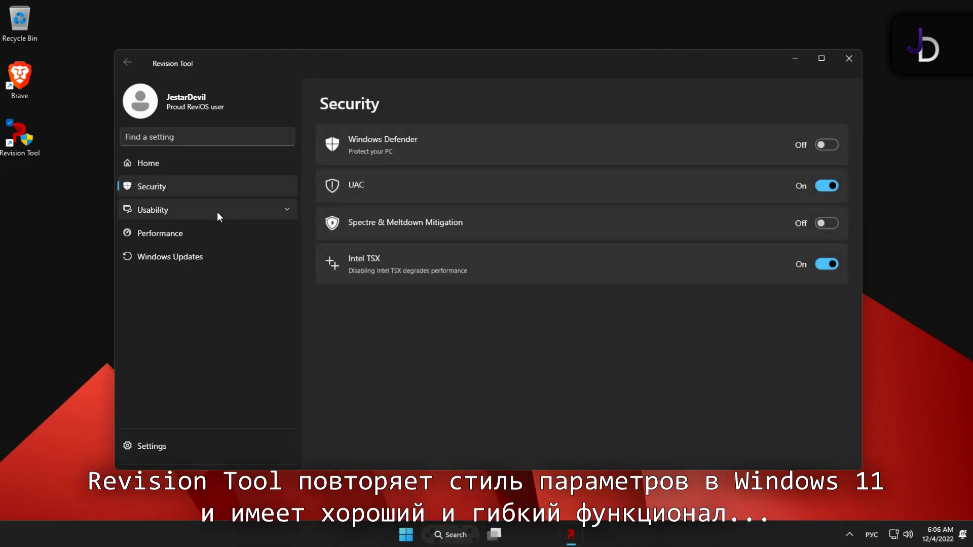
pyautogui.click(217, 212)
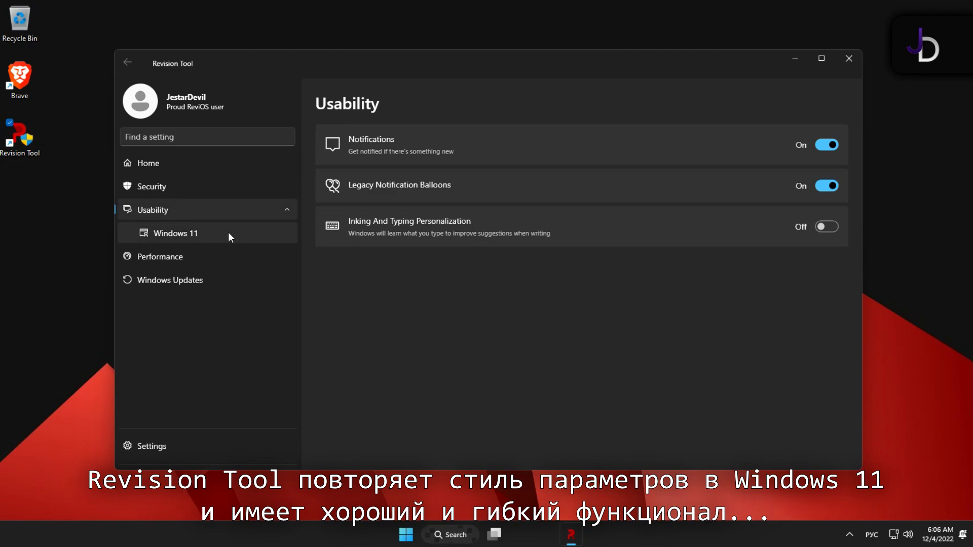
pyautogui.click(228, 232)
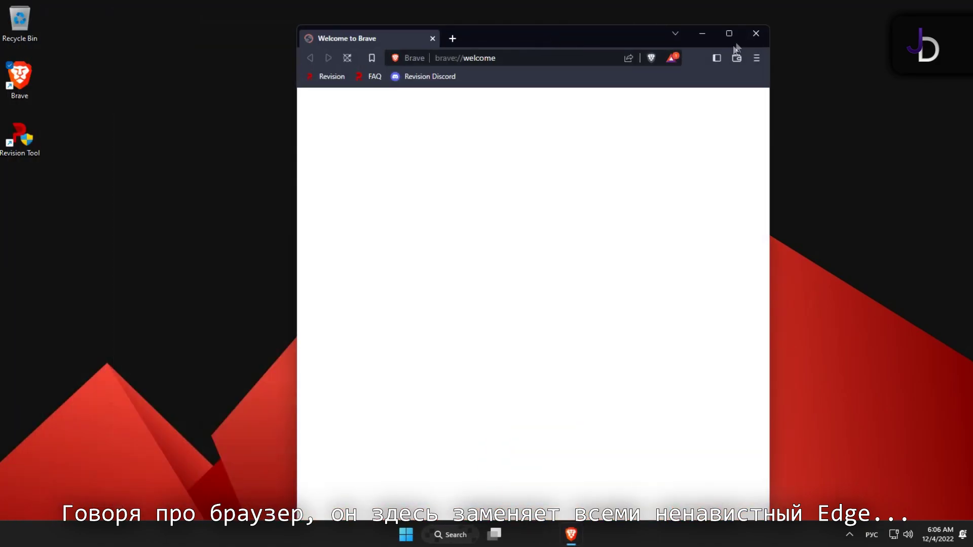
# Step: Maximize the Brave window, open the About Brave page and close the welcome tab
pyautogui.click(740, 36)
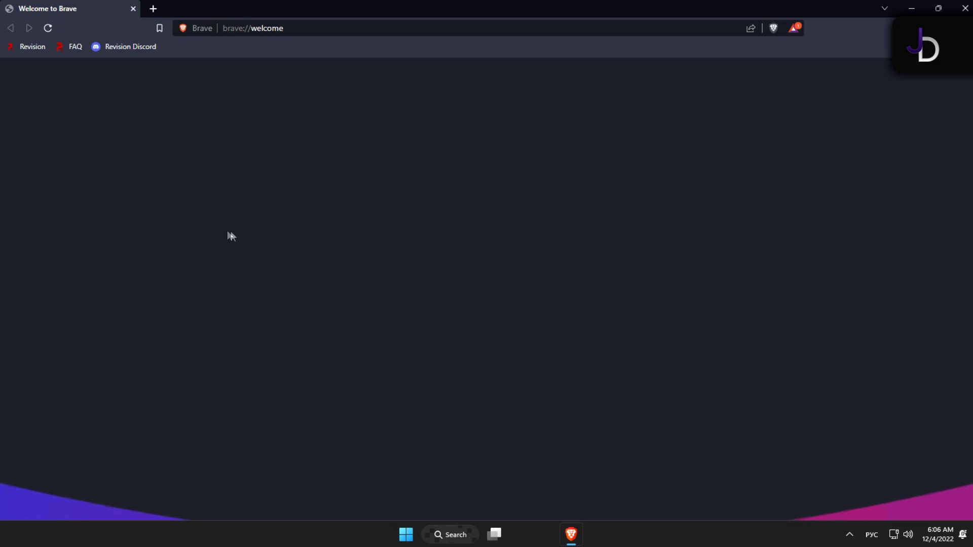
pyautogui.click(961, 28)
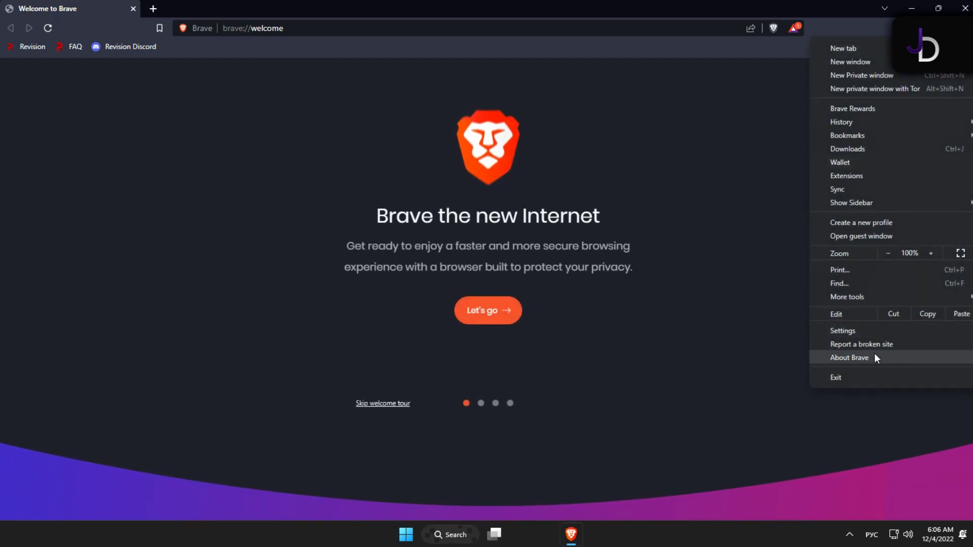
pyautogui.click(866, 357)
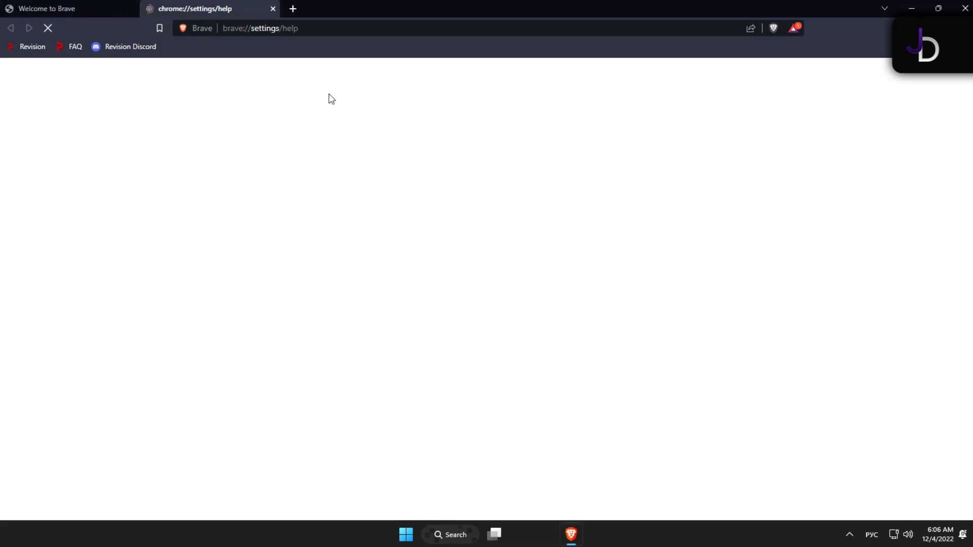
pyautogui.click(130, 10)
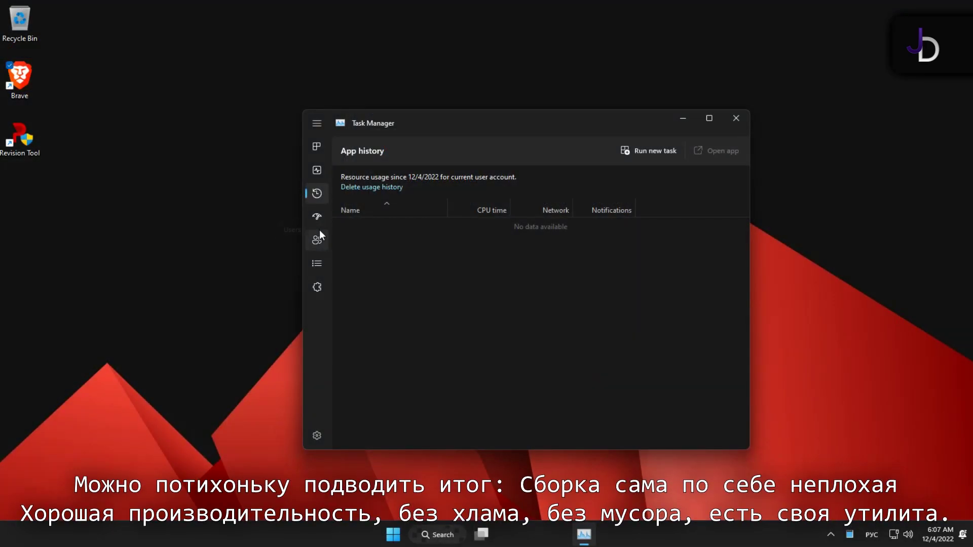
# Step: Look through the Users, App history, Startup apps and Details pages of Task Manager
pyautogui.click(318, 237)
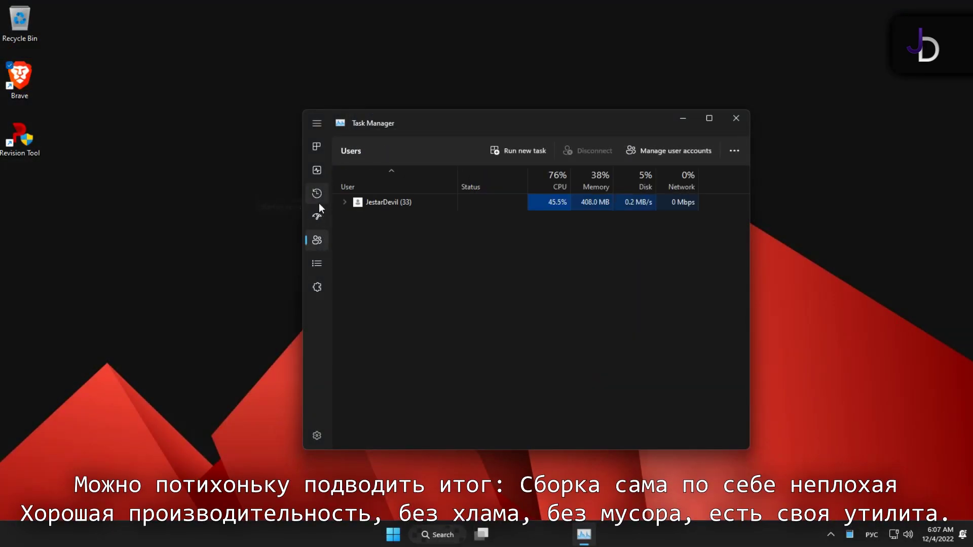
pyautogui.click(318, 202)
pyautogui.click(318, 218)
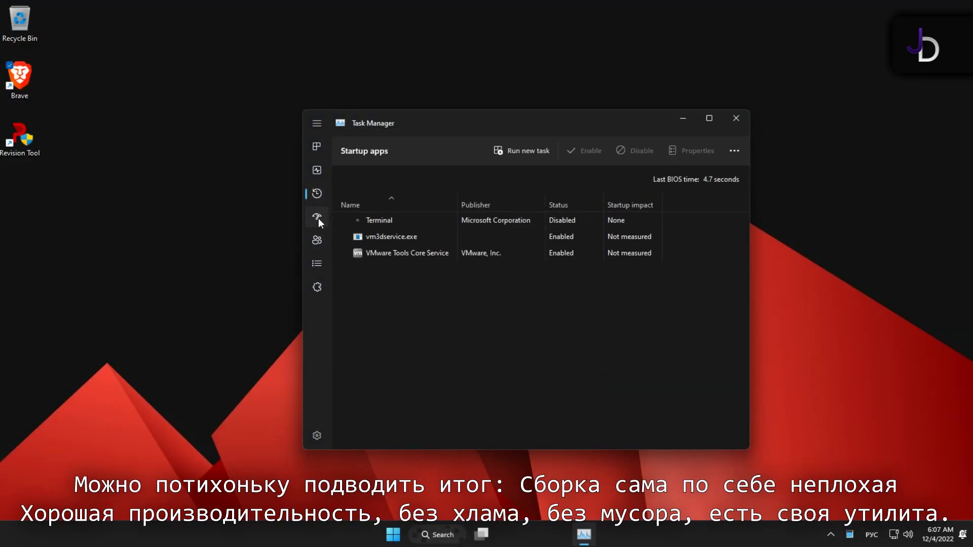
pyautogui.click(316, 264)
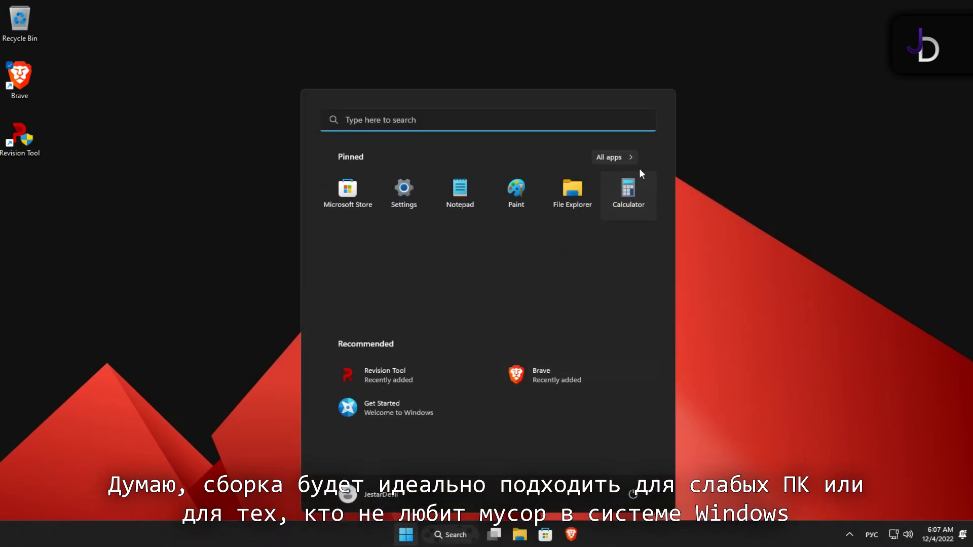
# Step: Browse the full list of installed apps down to its end
pyautogui.click(610, 156)
pyautogui.scroll(-10, 458, 395)
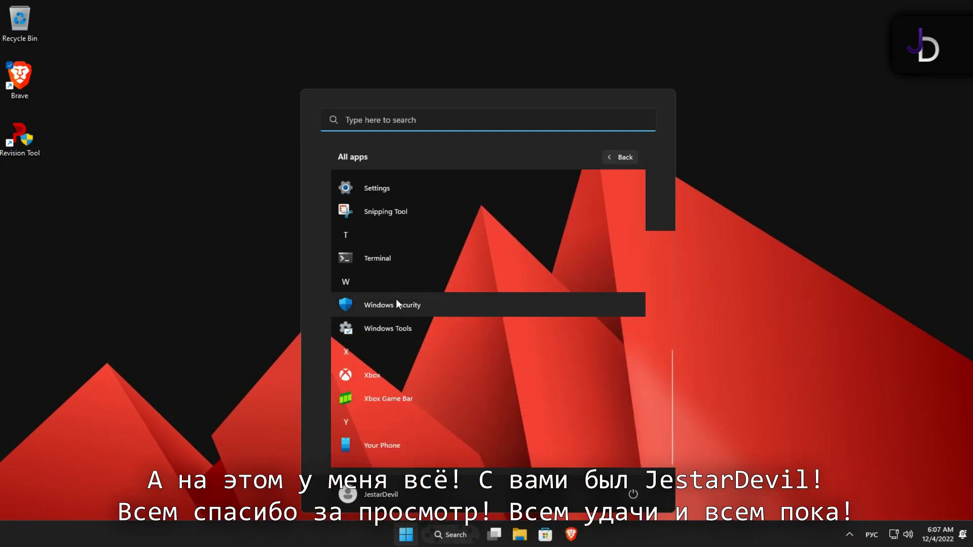
pyautogui.click(396, 428)
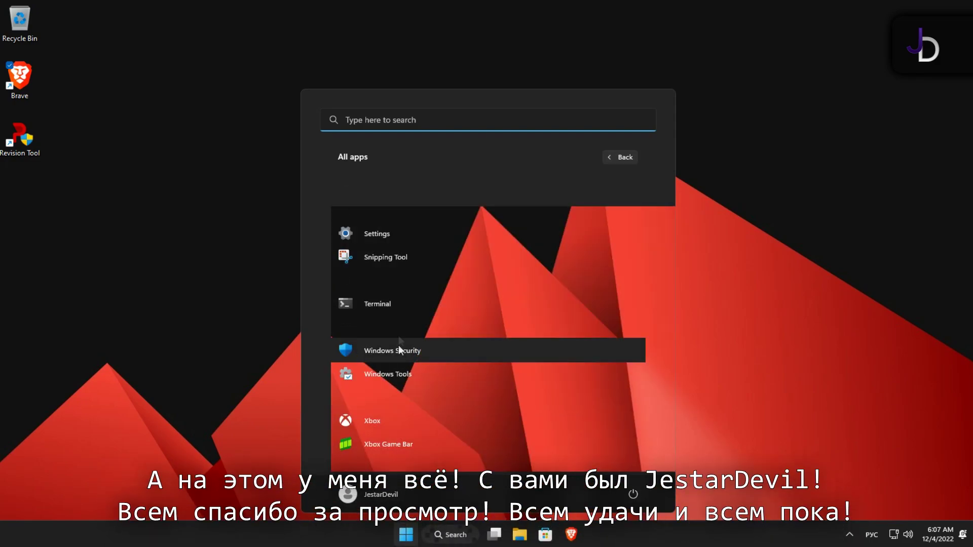
pyautogui.click(393, 299)
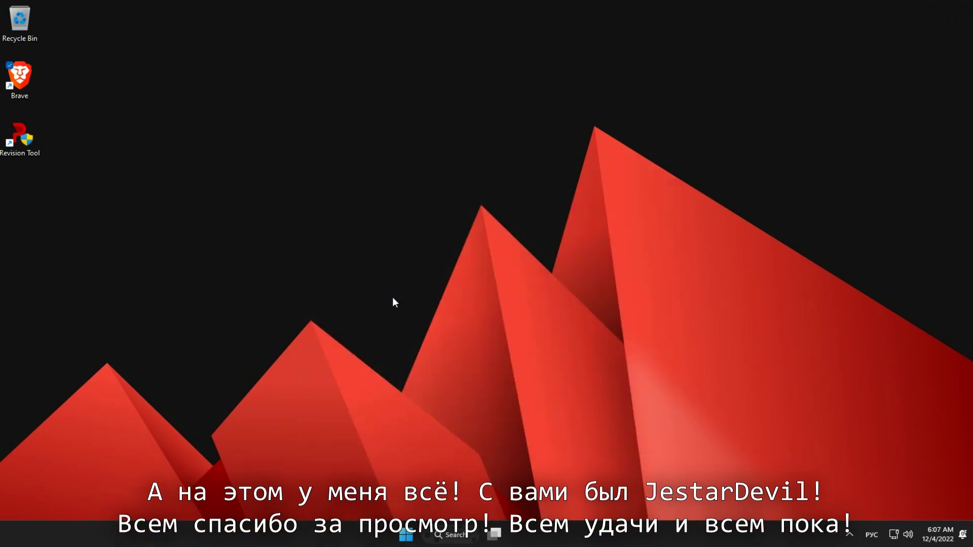